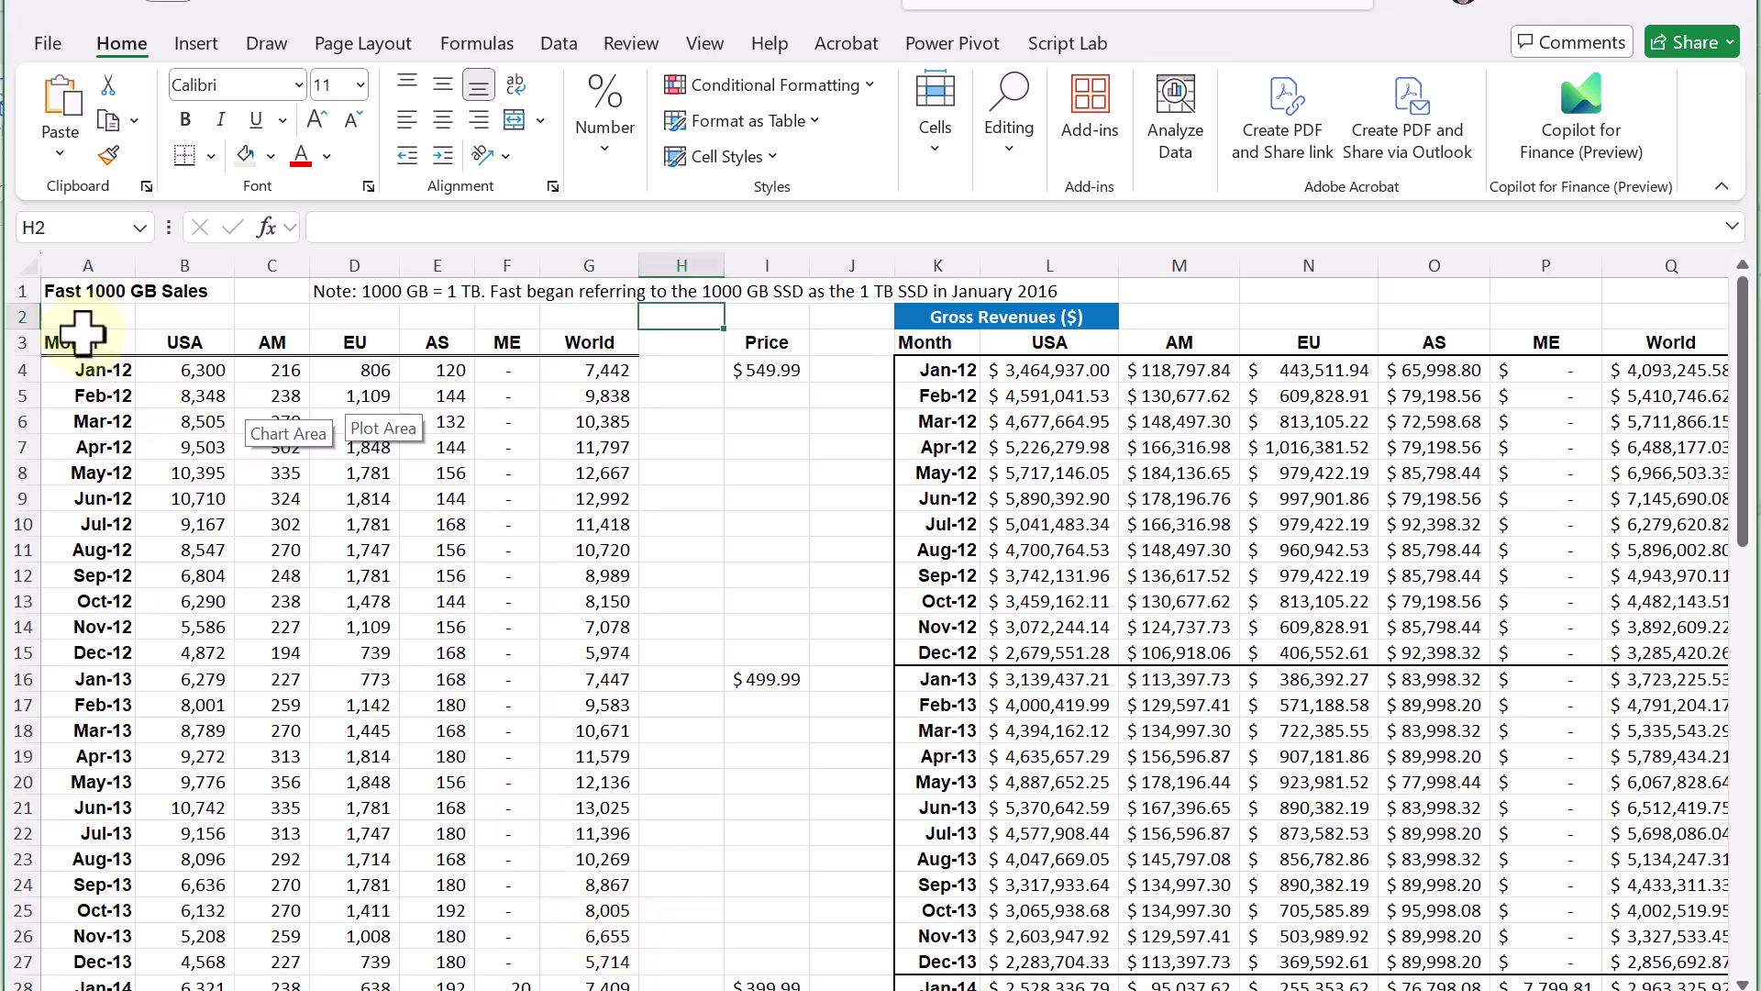
# Step: Select the regional unit-sales table from the Month header (A3) through the ME column
pyautogui.moveTo(86, 341)
pyautogui.mouseDown()
pyautogui.moveTo(512, 342)
pyautogui.moveTo(523, 974)
pyautogui.moveTo(520, 881)
pyautogui.mouseUp()
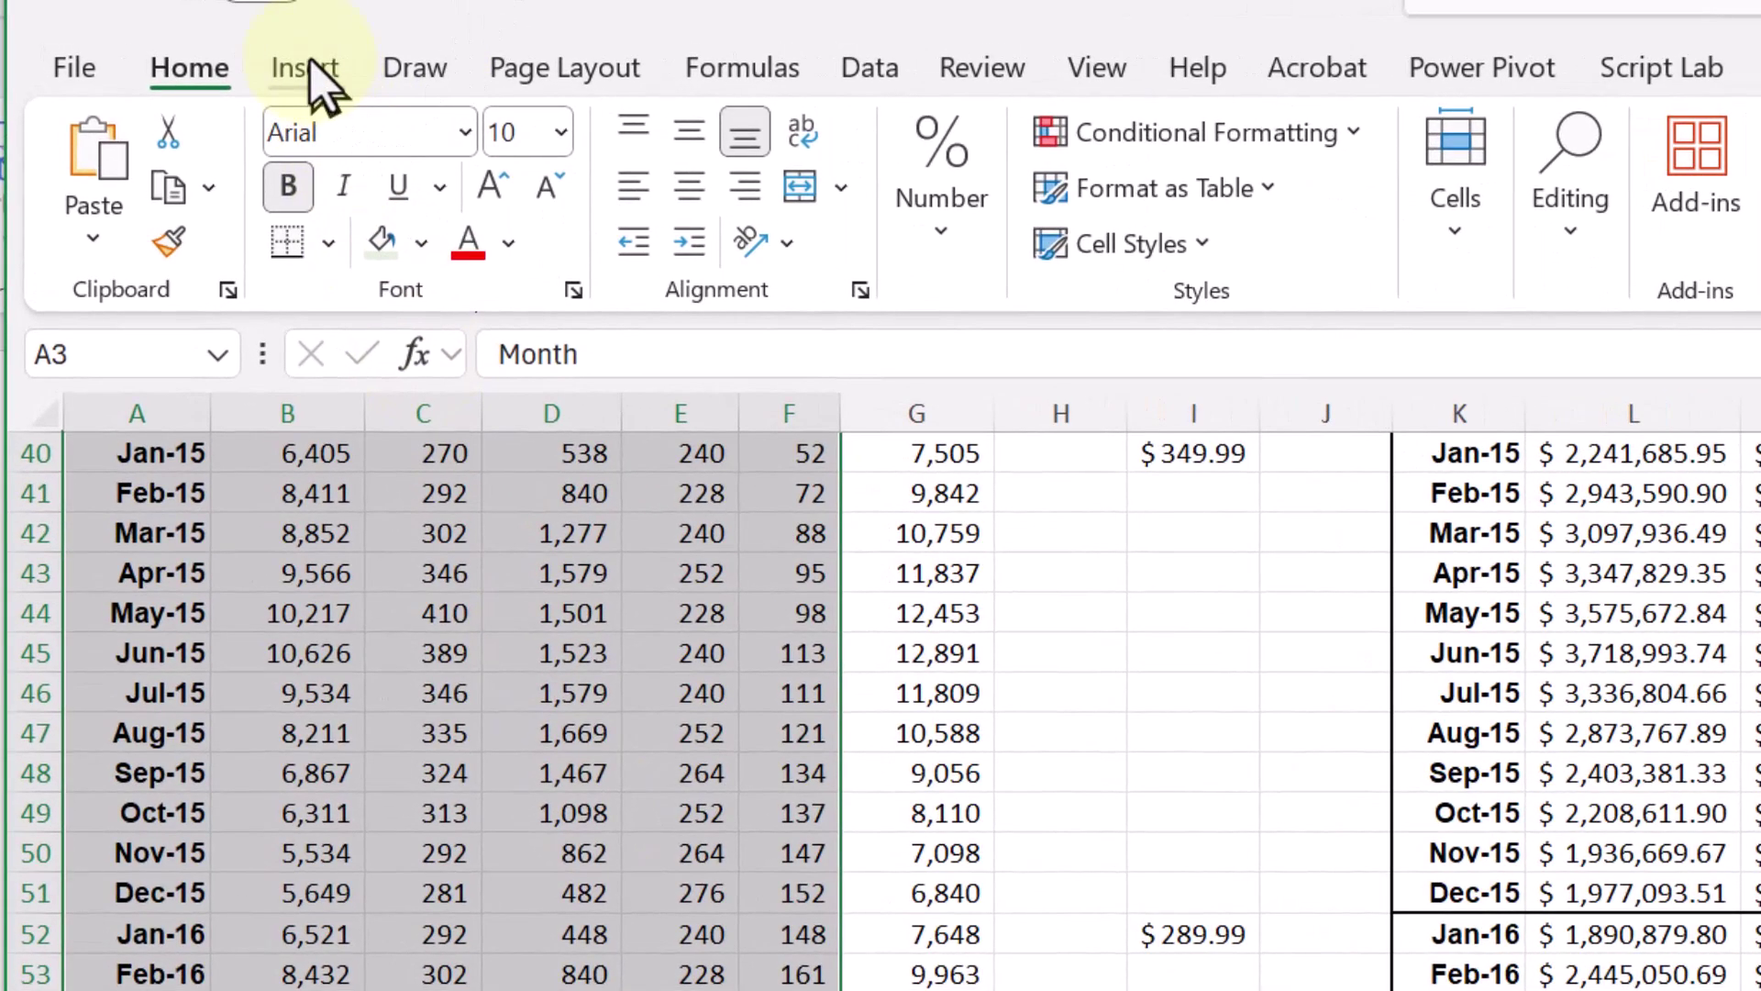
# Step: Open Recommended Charts from the Insert tab for the selected sales data
pyautogui.click(308, 67)
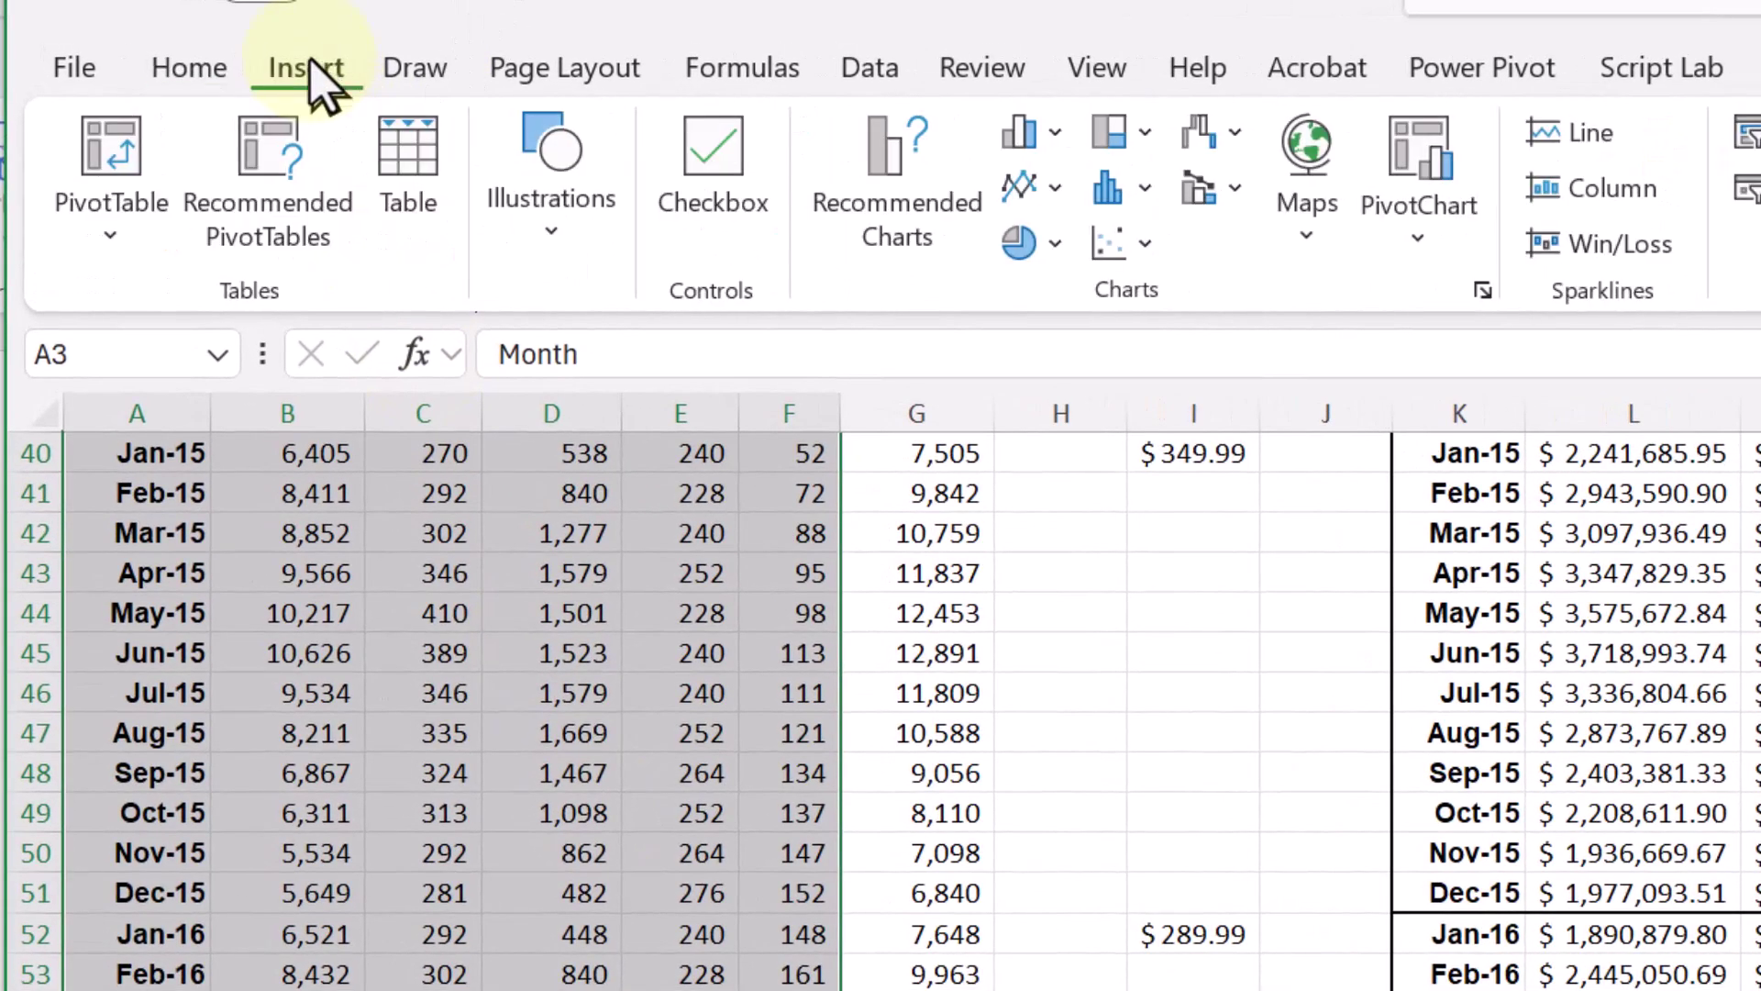
pyautogui.click(897, 173)
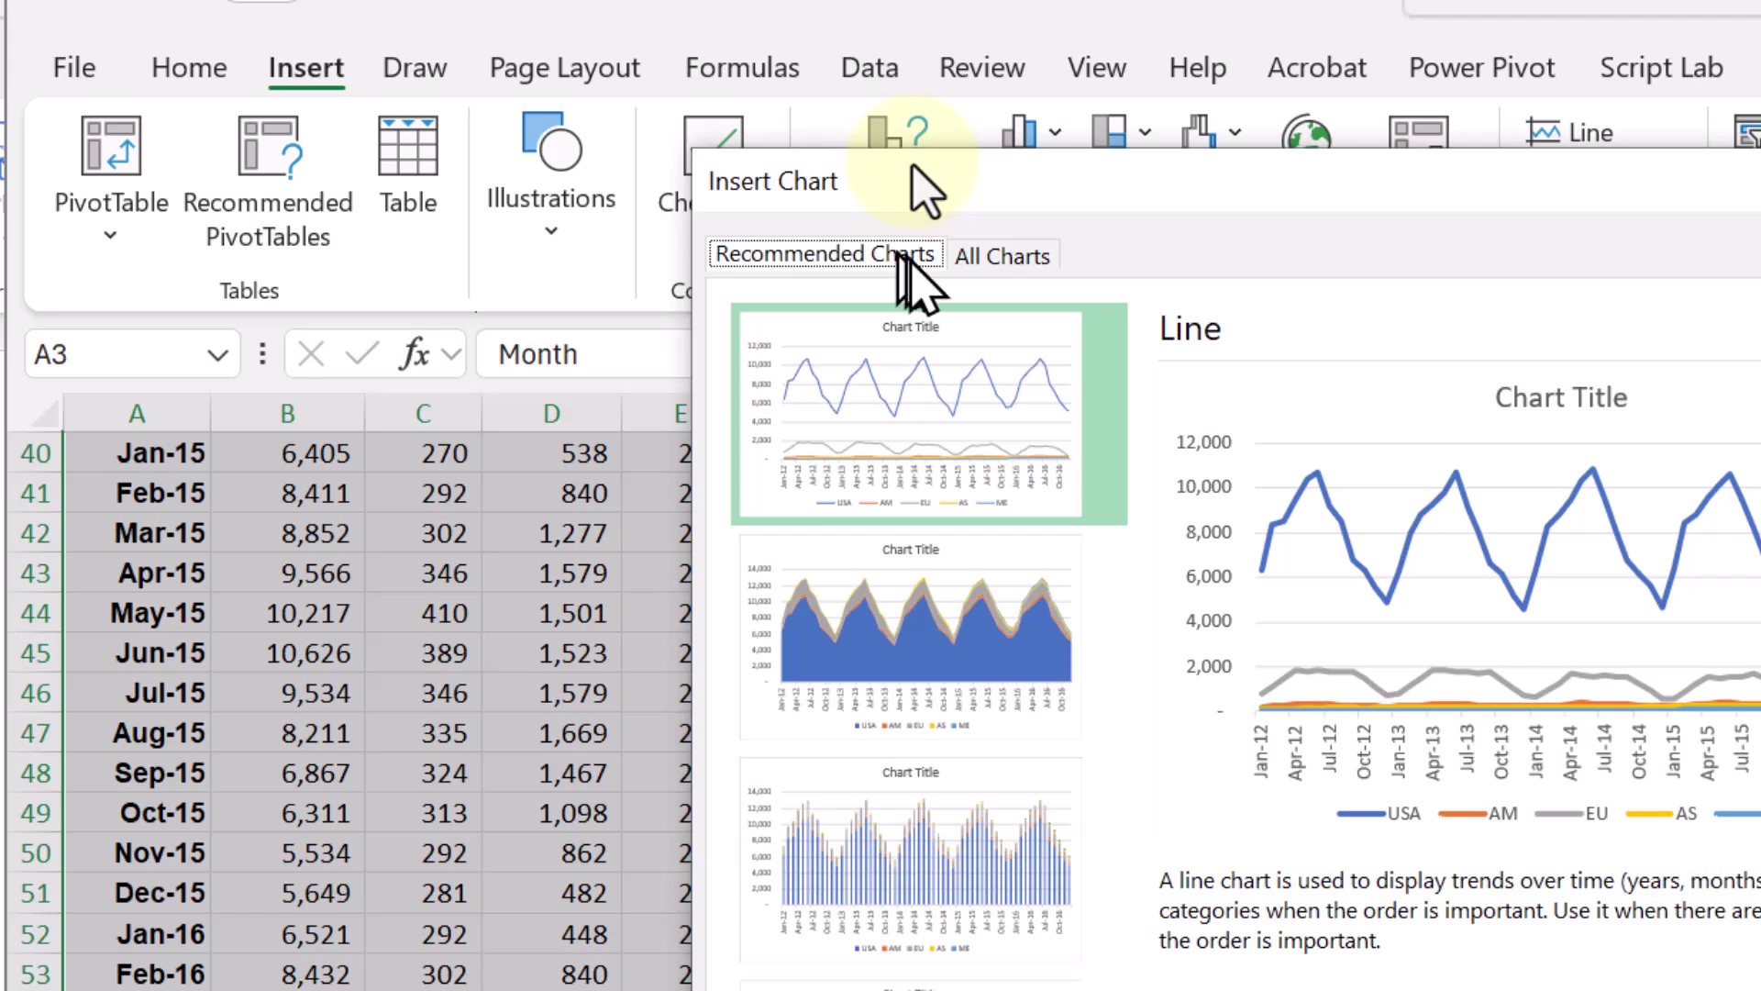
# Step: Choose the 100% Stacked Area chart type under All Charts > Area
pyautogui.click(1010, 256)
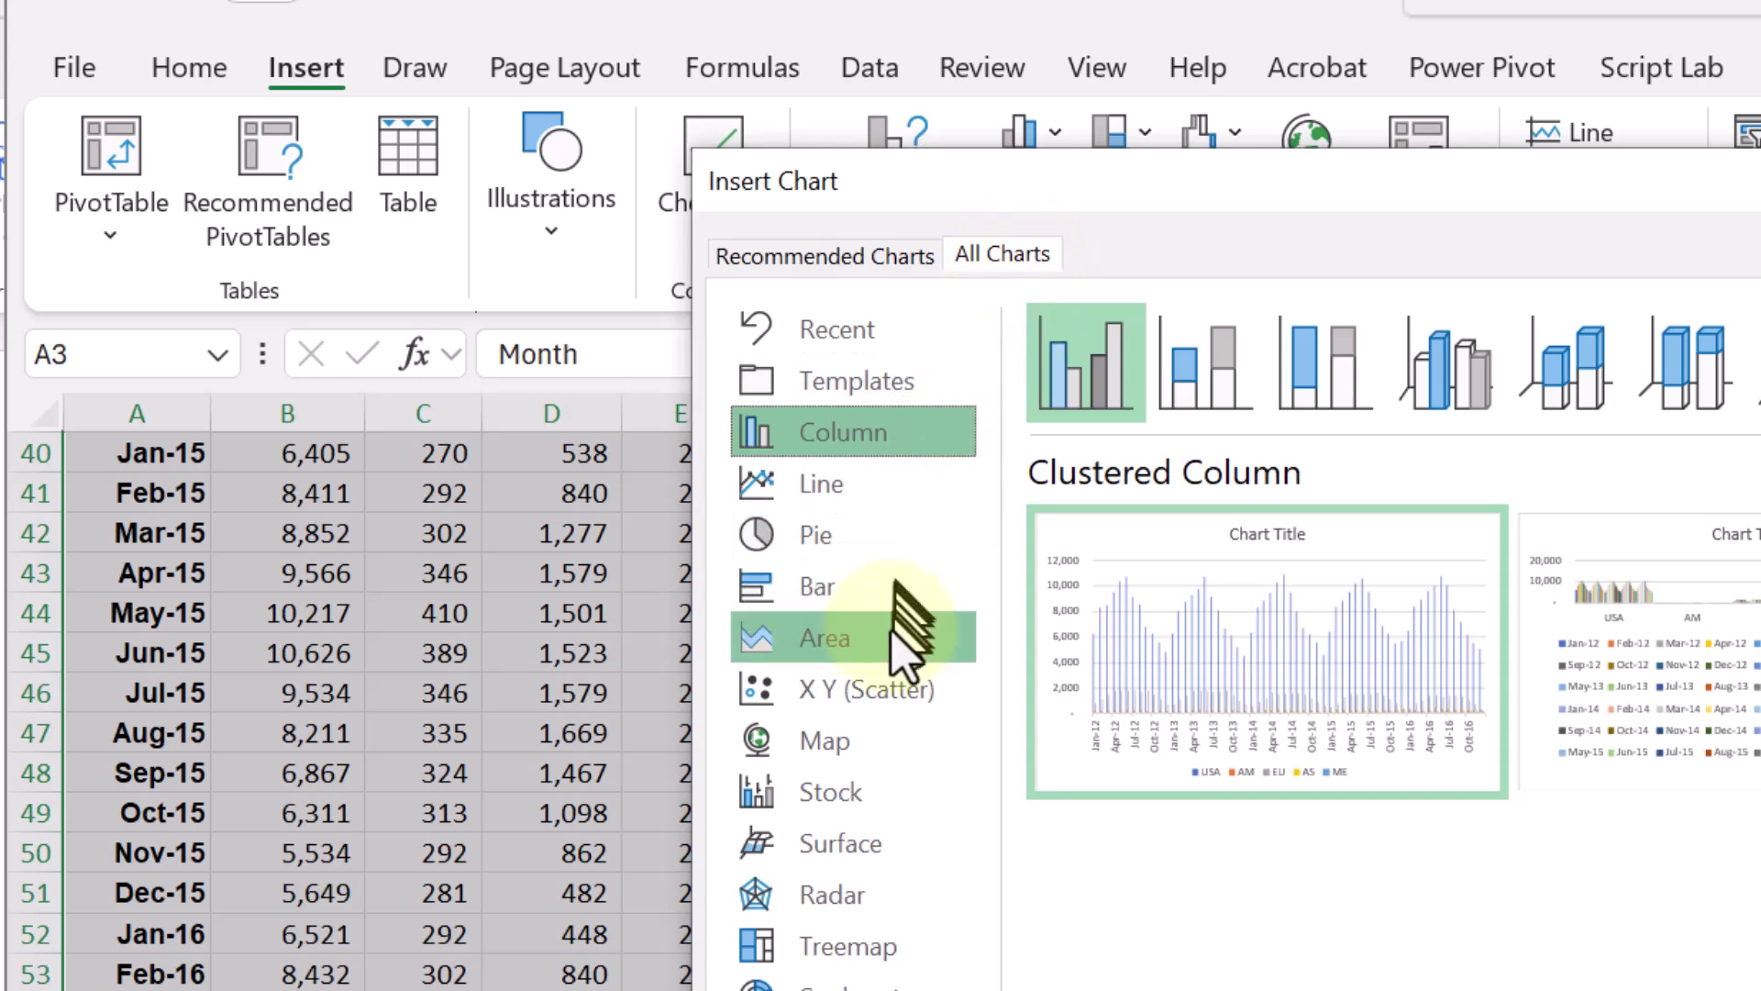
pyautogui.click(901, 654)
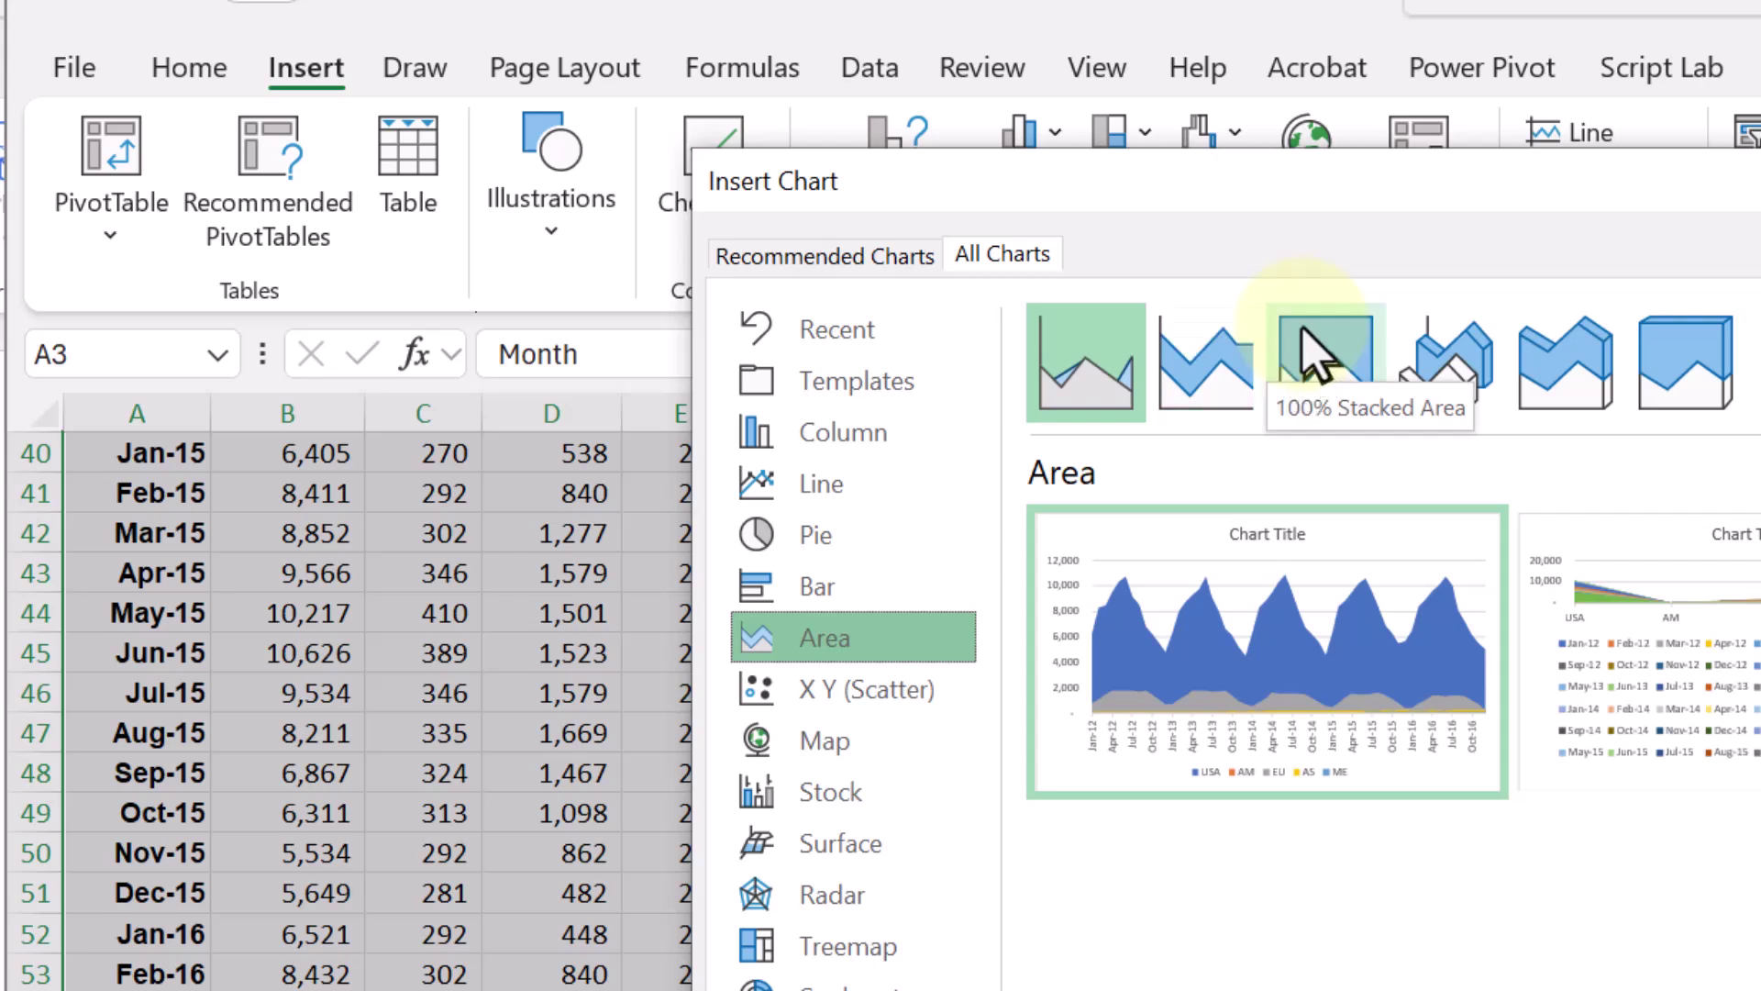
pyautogui.click(1321, 361)
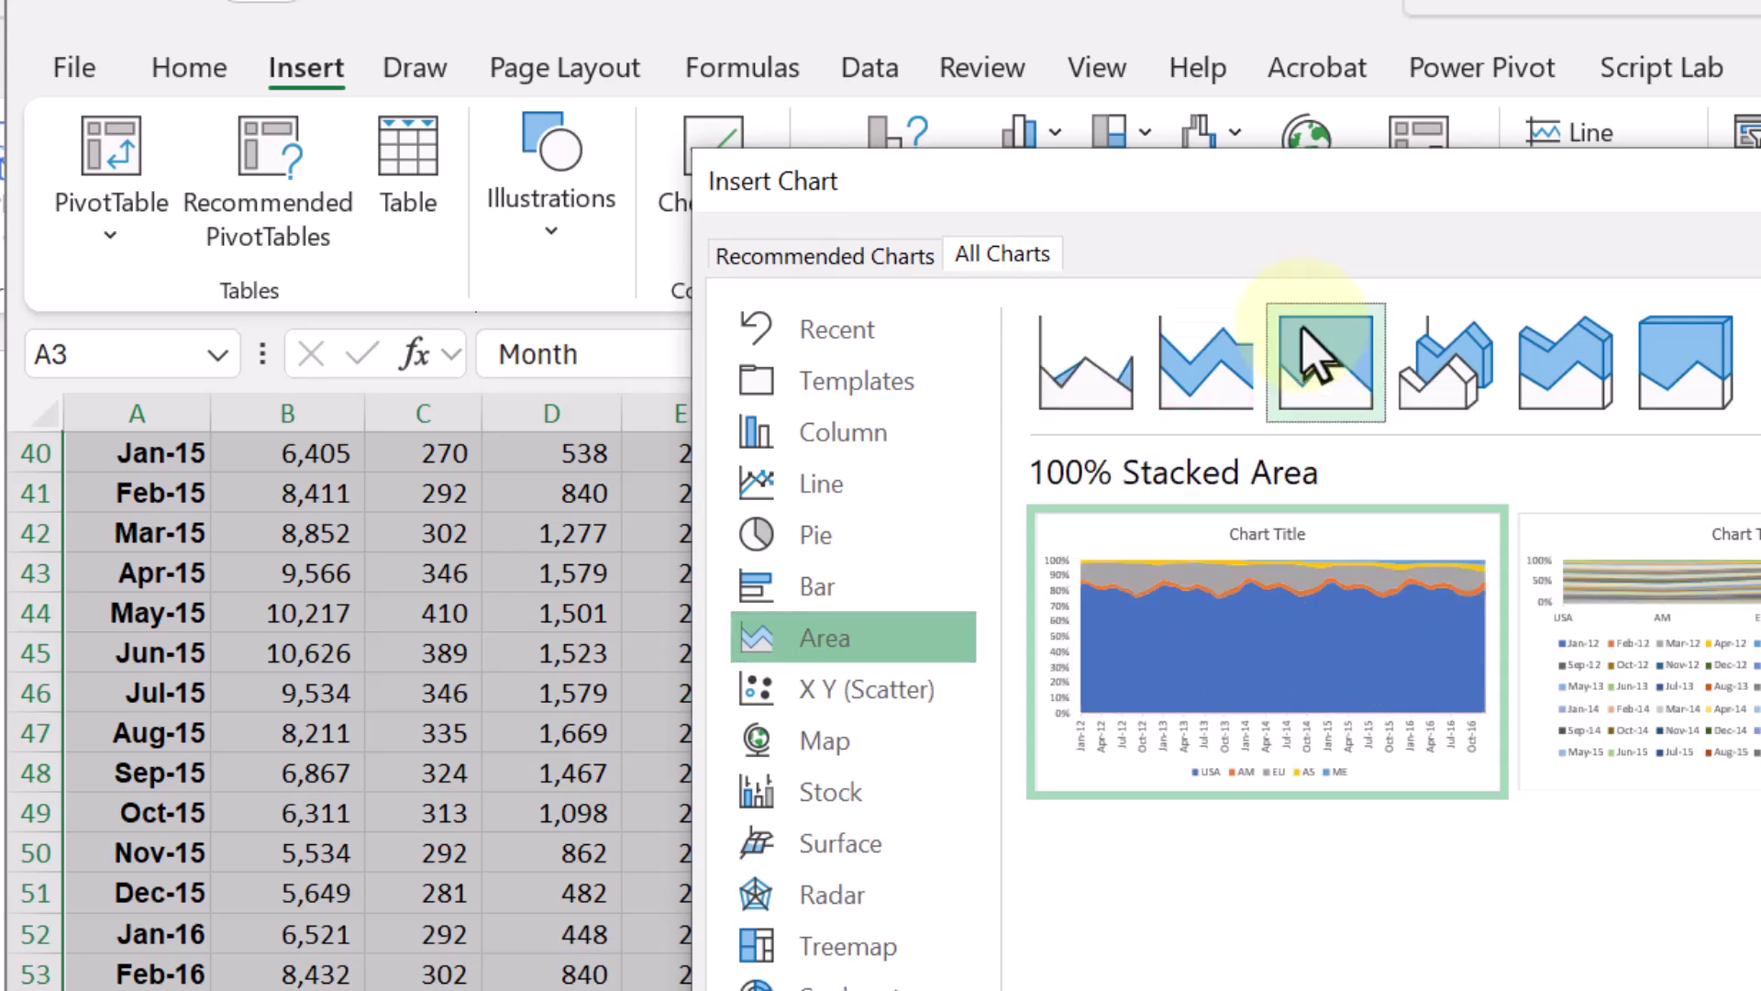